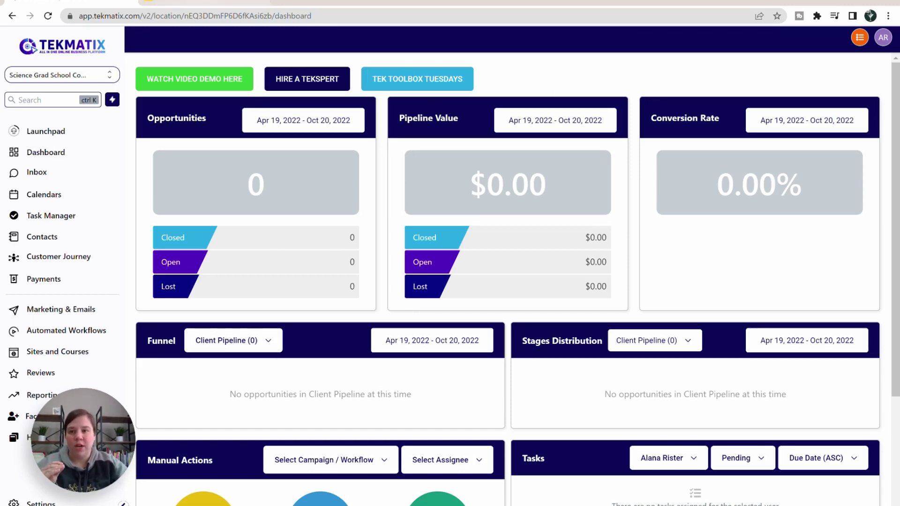
# Step: Switch from the Tekmatix dashboard to the Miro board with the site-structure diagram
pyautogui.click(181, 3)
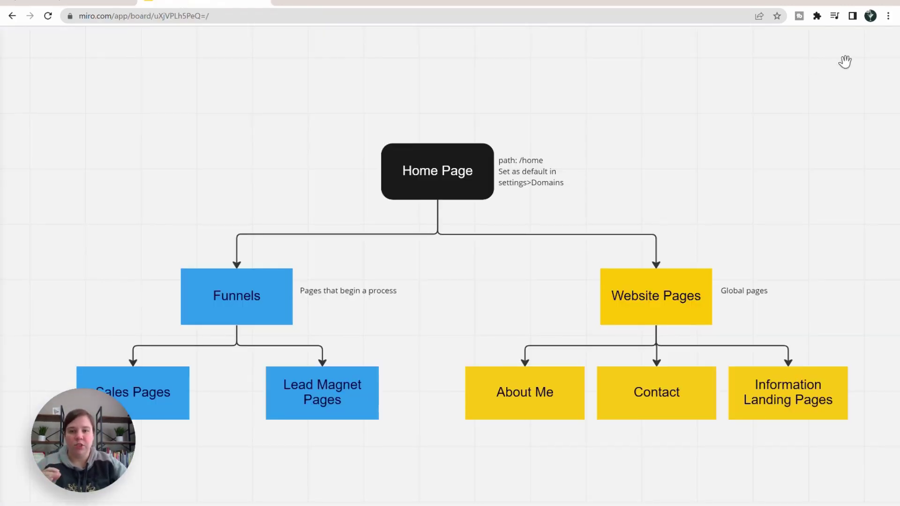
# Step: Review the Miro map of Home Page, Funnels and Website Pages, then return to Tekmatix
pyautogui.moveTo(92, 455)
pyautogui.moveTo(91, 451); pyautogui.dragTo(54, 483)
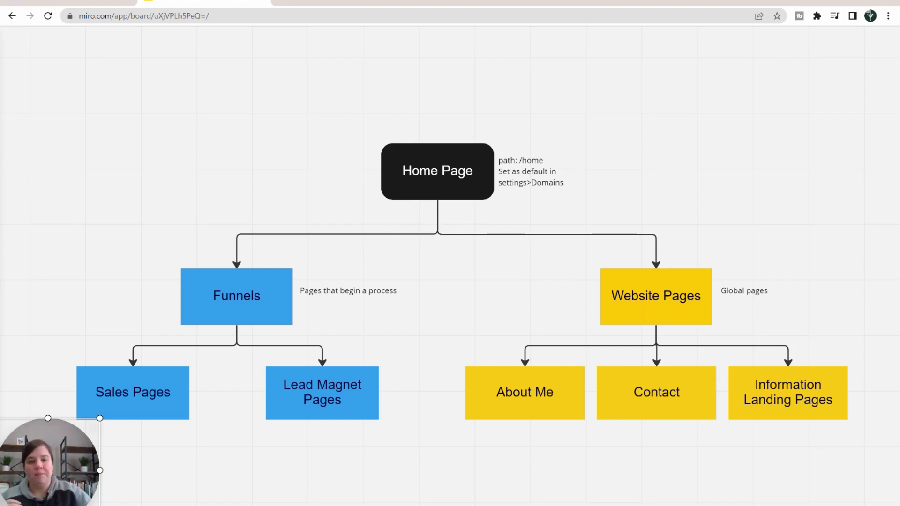
pyautogui.click(61, 3)
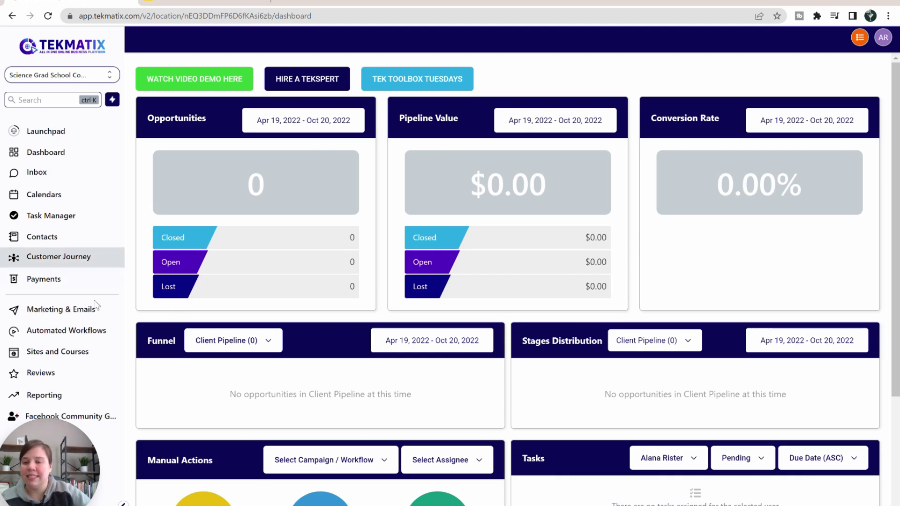
# Step: Open Sites and Courses and switch to the Websites list of 29 websites
pyautogui.click(39, 356)
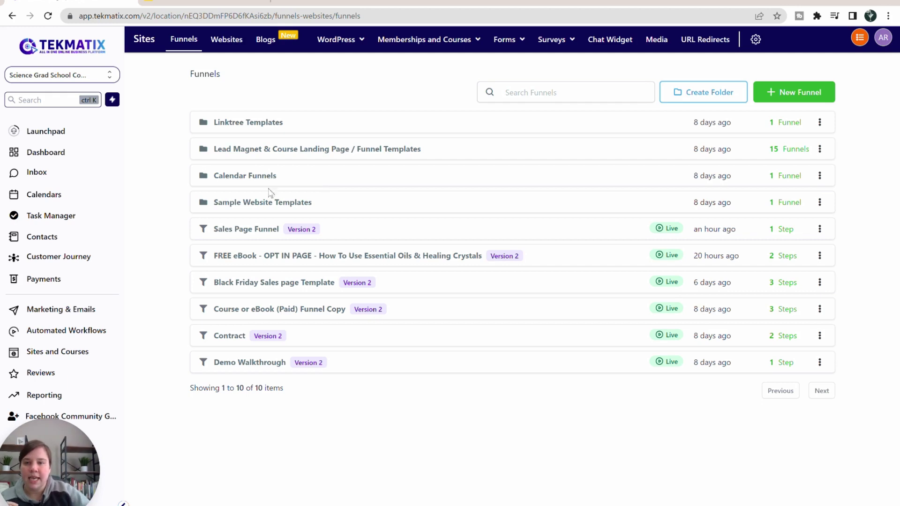
pyautogui.click(231, 41)
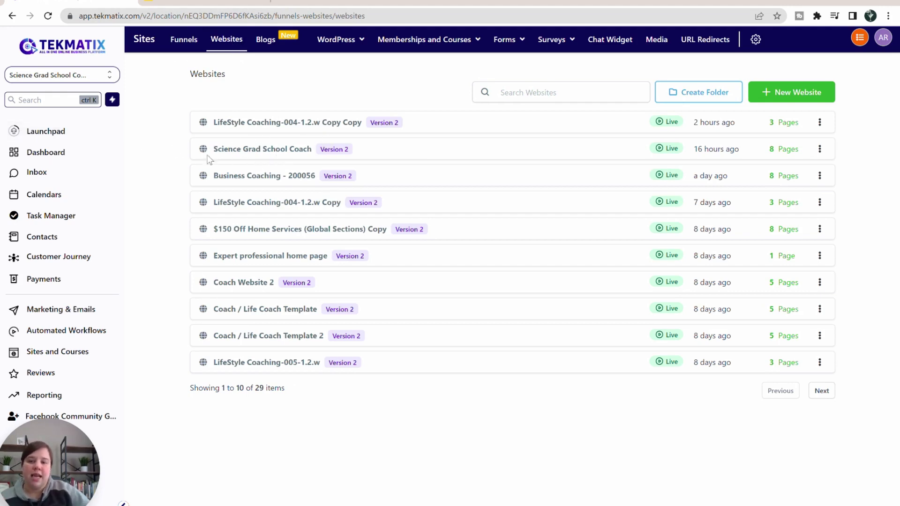
# Step: View the Science Grad School Coach website's eight pages, then go back to Funnels
pyautogui.click(251, 151)
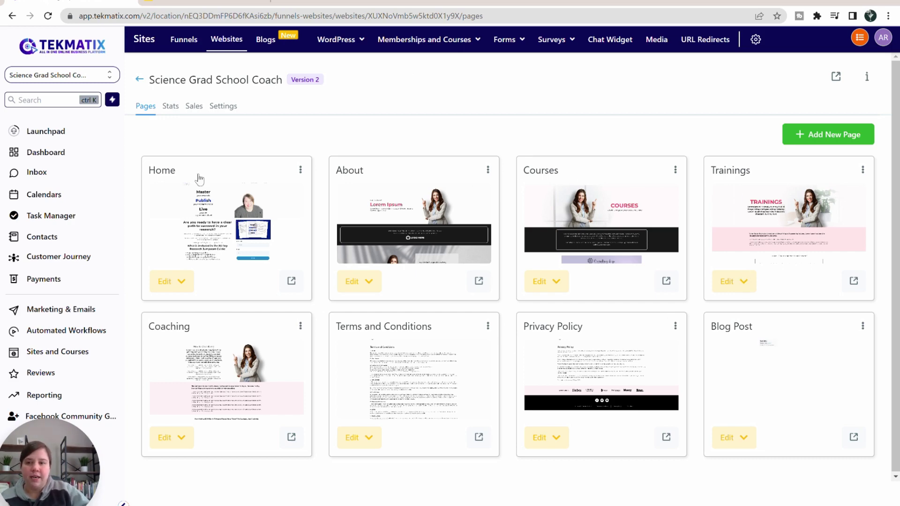
pyautogui.click(184, 41)
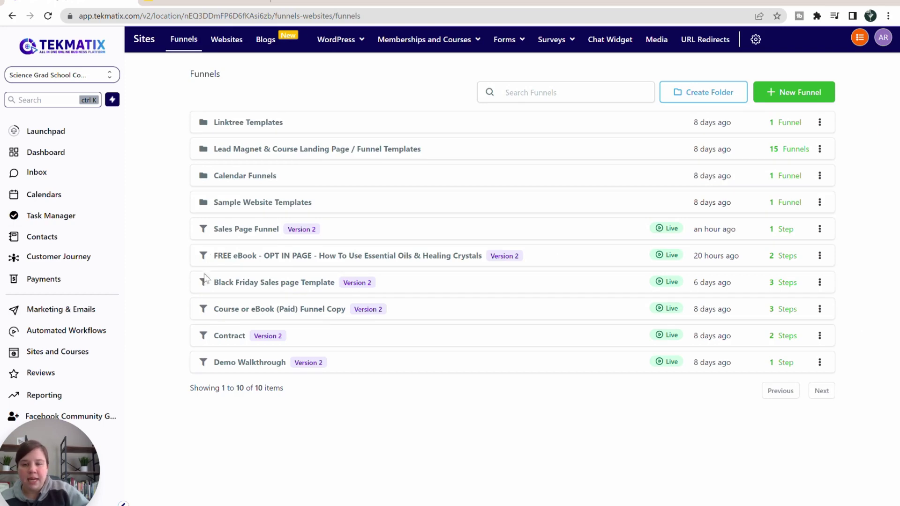
# Step: Open the FREE eBook funnel and check its Thank You Page and OPT IN PAGE steps
pyautogui.click(255, 258)
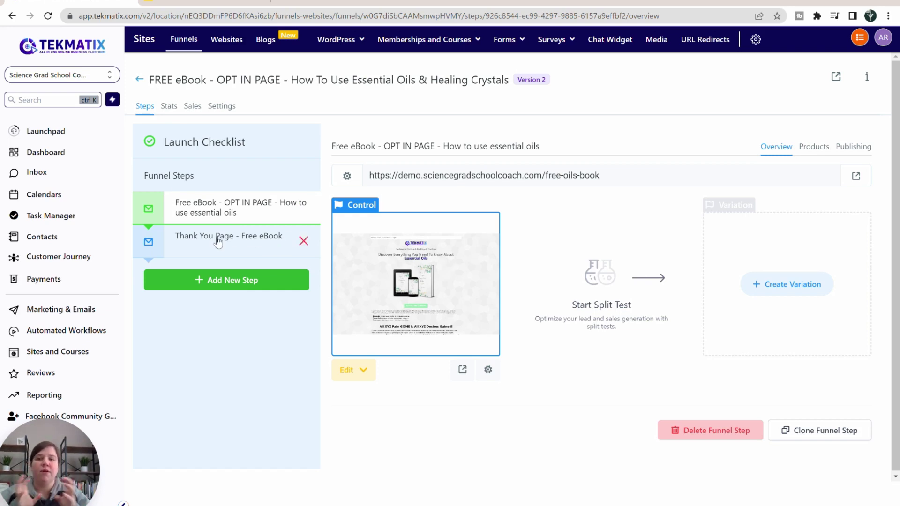
pyautogui.click(199, 241)
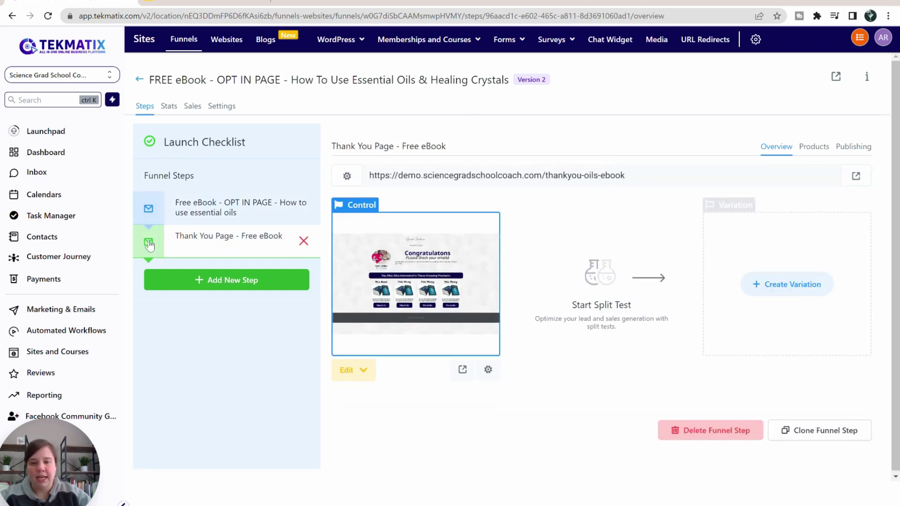
pyautogui.click(187, 212)
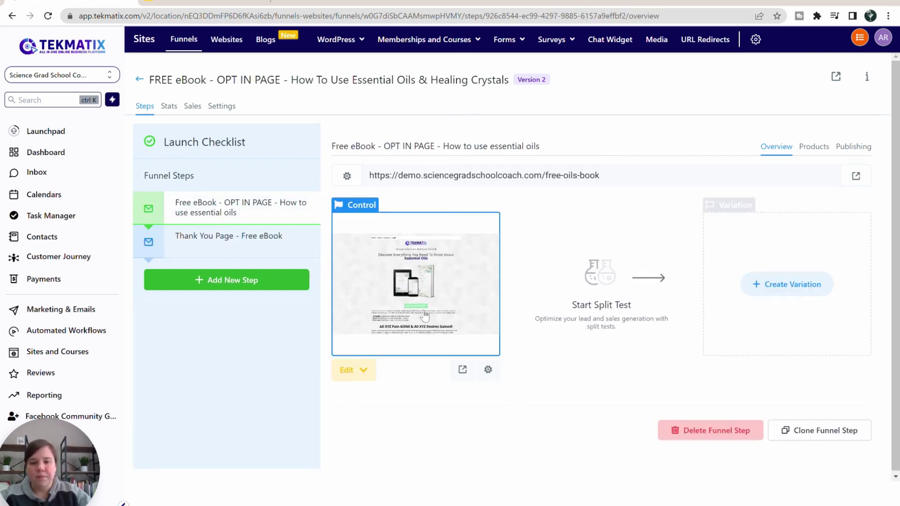
# Step: Open the opt-in page in the editor and bring up the GET THE FREE EBOOK button settings
pyautogui.click(424, 317)
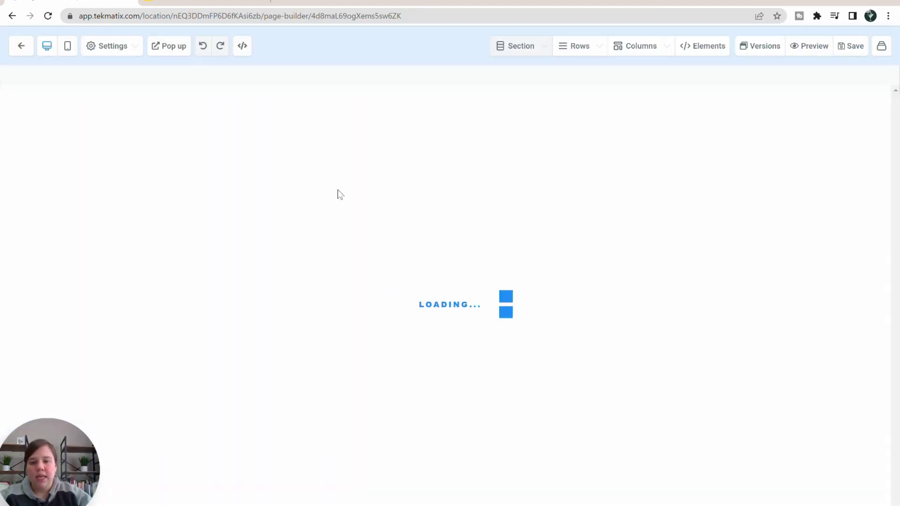
pyautogui.scroll(-4, 338, 193)
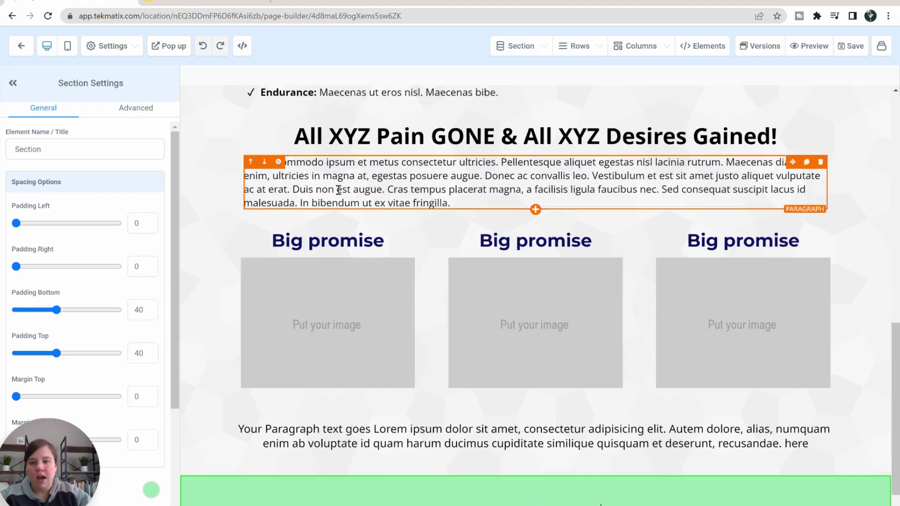
pyautogui.scroll(10, 338, 190)
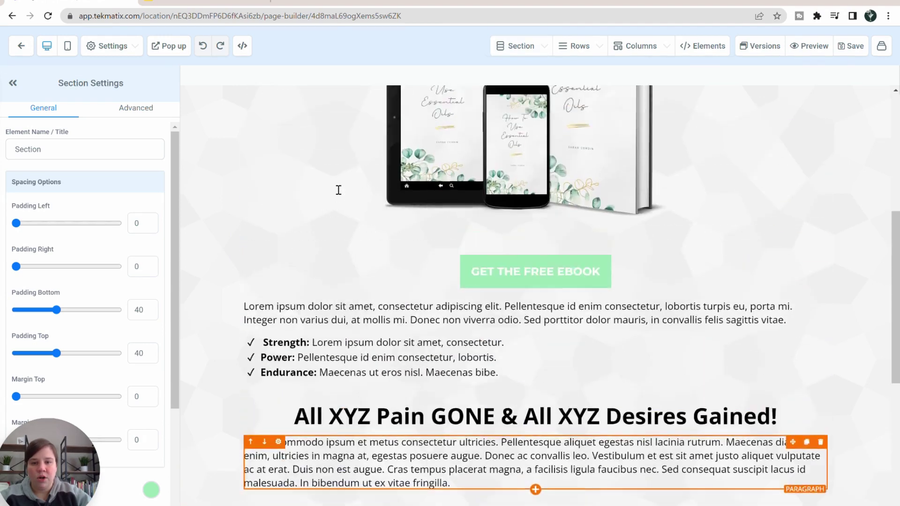
pyautogui.click(506, 388)
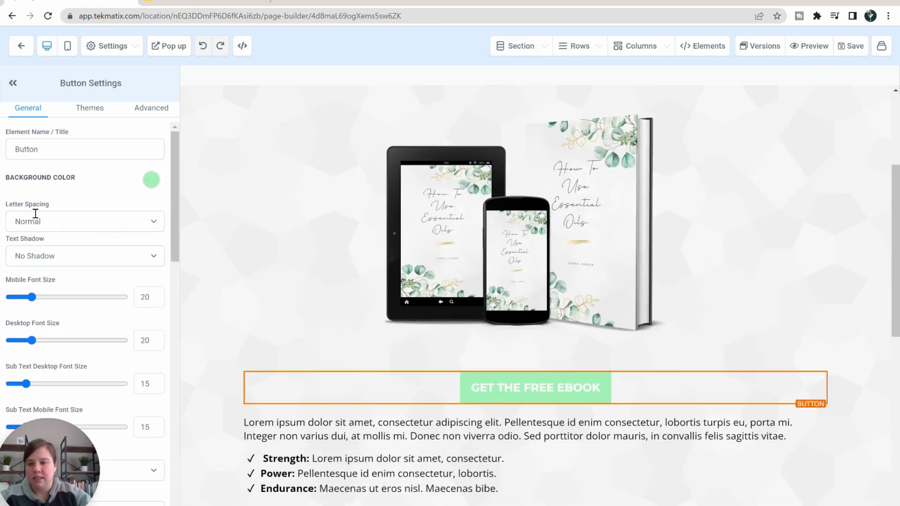
pyautogui.scroll(-2, 54, 274)
pyautogui.scroll(-5, 50, 274)
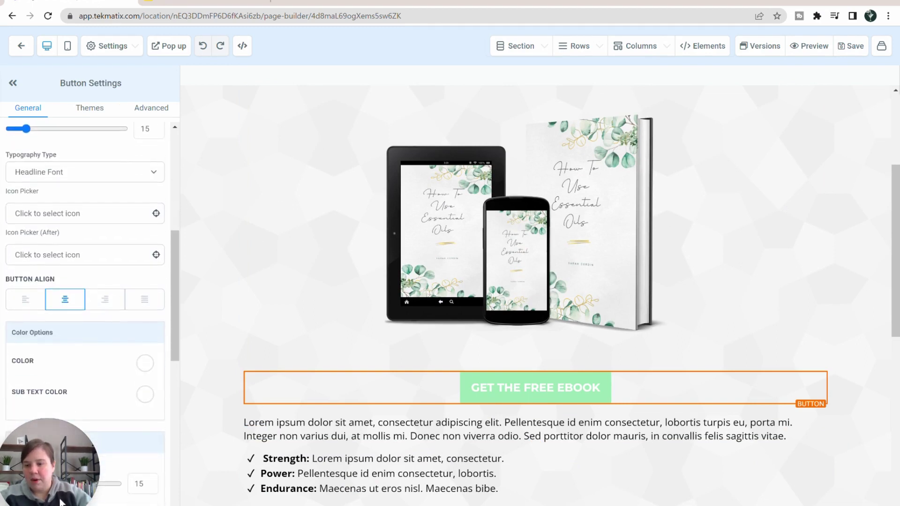
pyautogui.moveTo(47, 466); pyautogui.dragTo(842, 34)
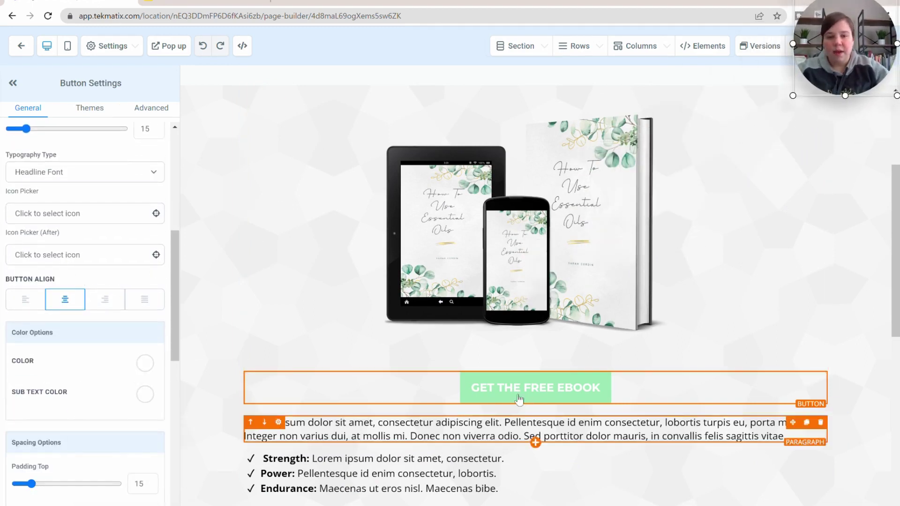
pyautogui.scroll(-8, 42, 377)
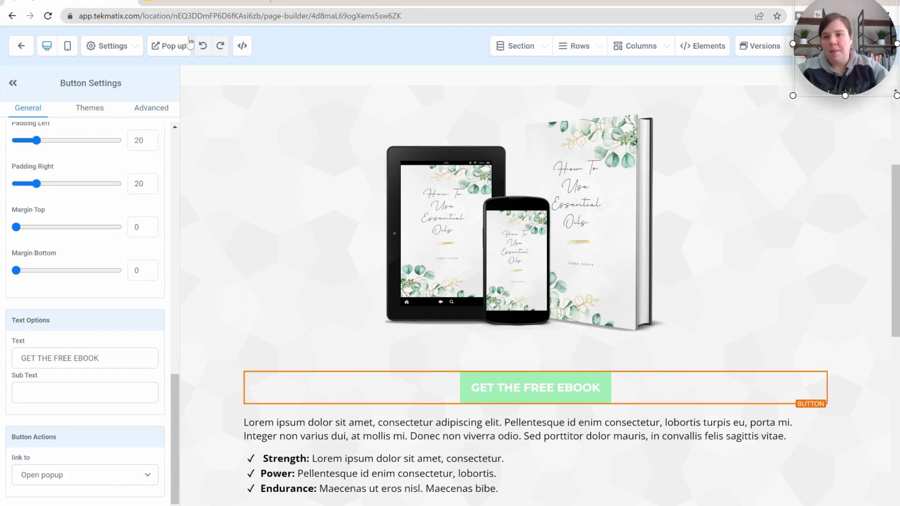
pyautogui.scroll(15, 71, 350)
pyautogui.scroll(-15, 70, 350)
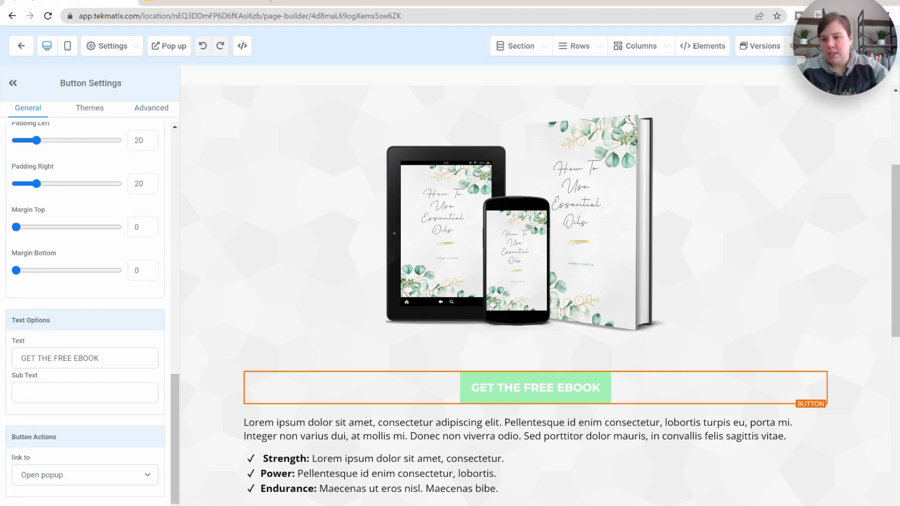
# Step: Change the button's link-to action from Next step to Open popup
pyautogui.click(97, 482)
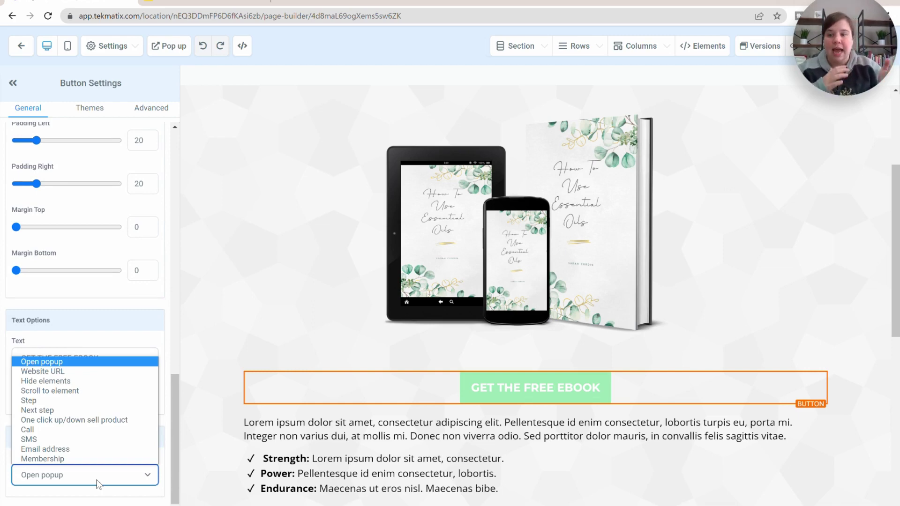
pyautogui.click(55, 411)
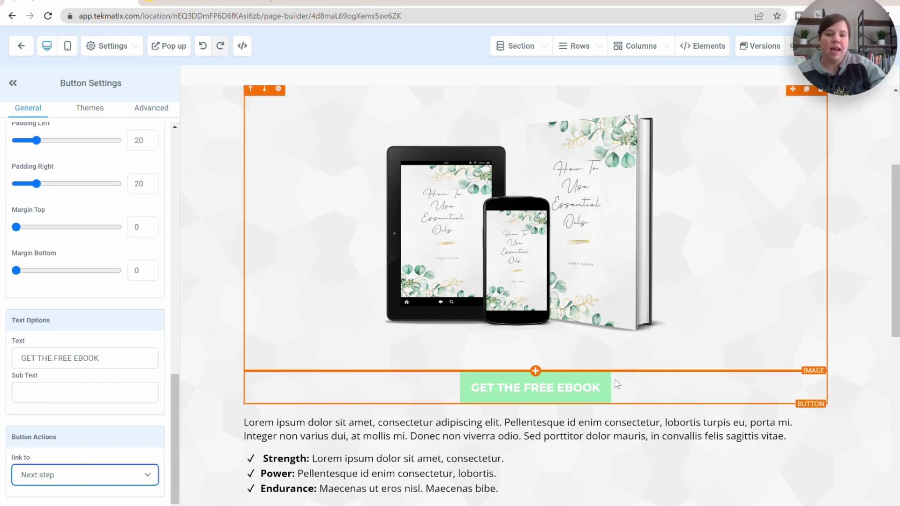
pyautogui.scroll(1, 495, 278)
pyautogui.scroll(2, 494, 277)
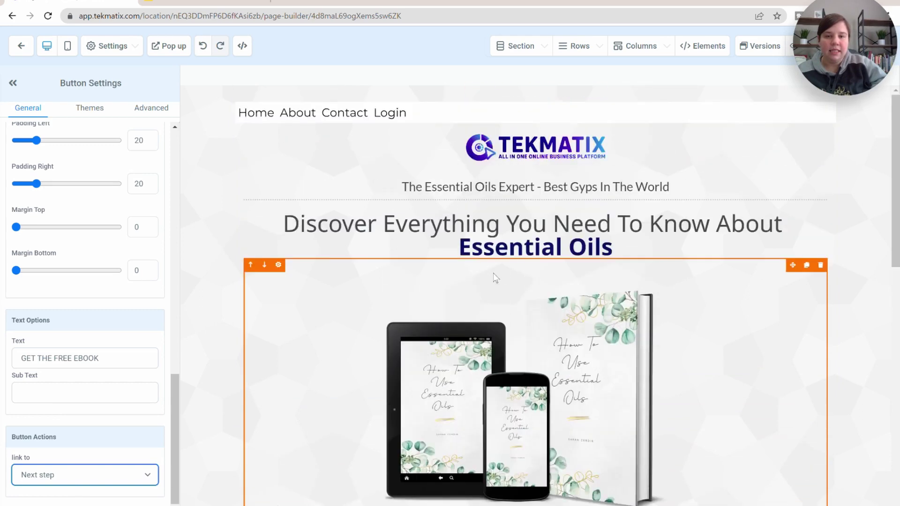
pyautogui.scroll(-4, 495, 278)
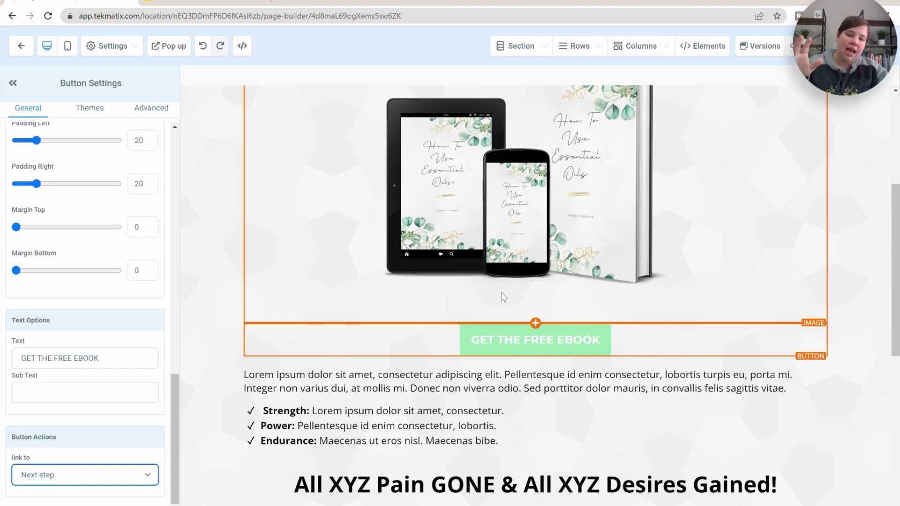
pyautogui.click(61, 485)
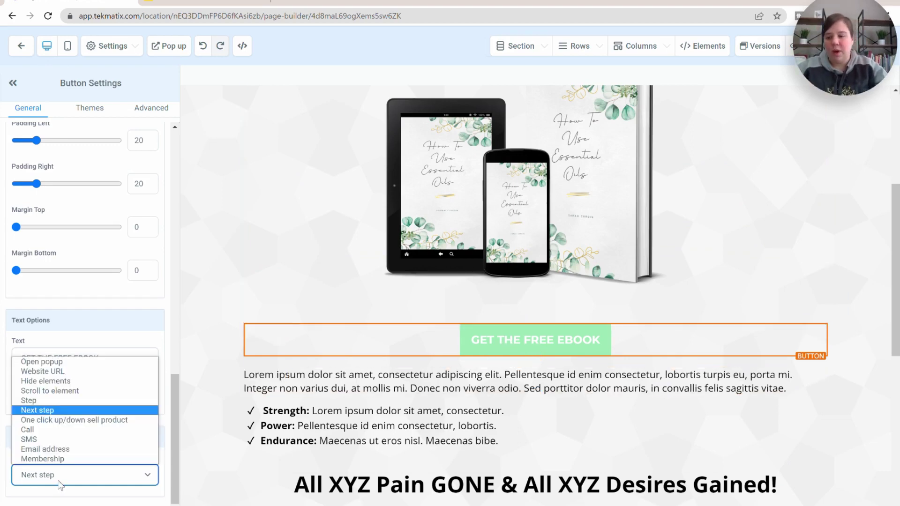
pyautogui.click(56, 364)
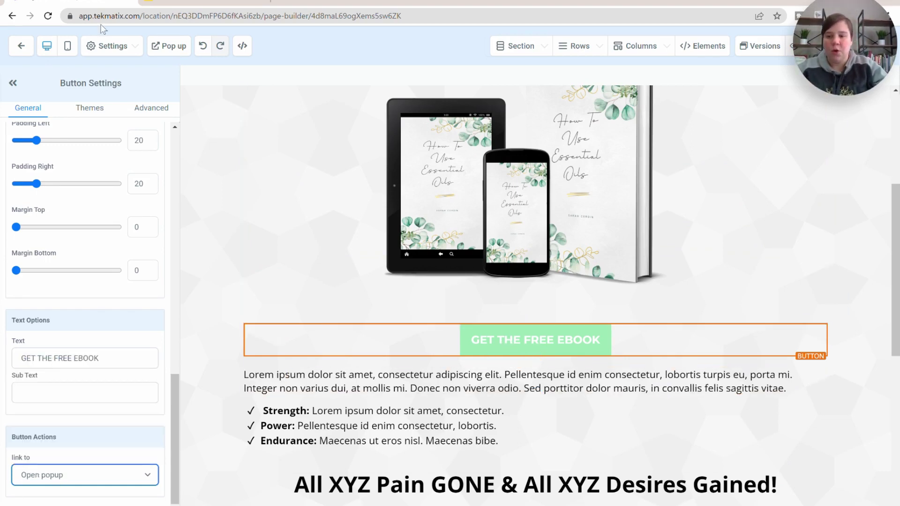
# Step: Set the popup opt-in form's Redirect action to Go to Next step
pyautogui.click(168, 46)
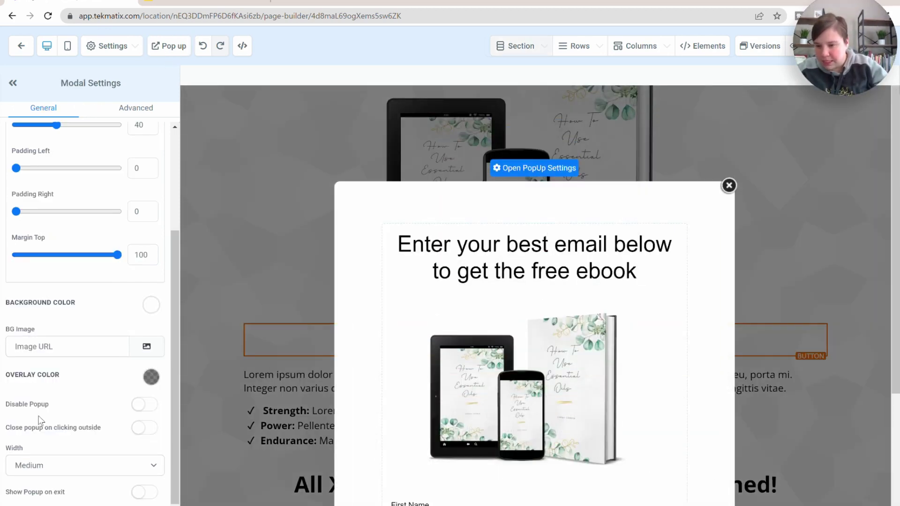
pyautogui.scroll(3, 41, 420)
pyautogui.click(599, 183)
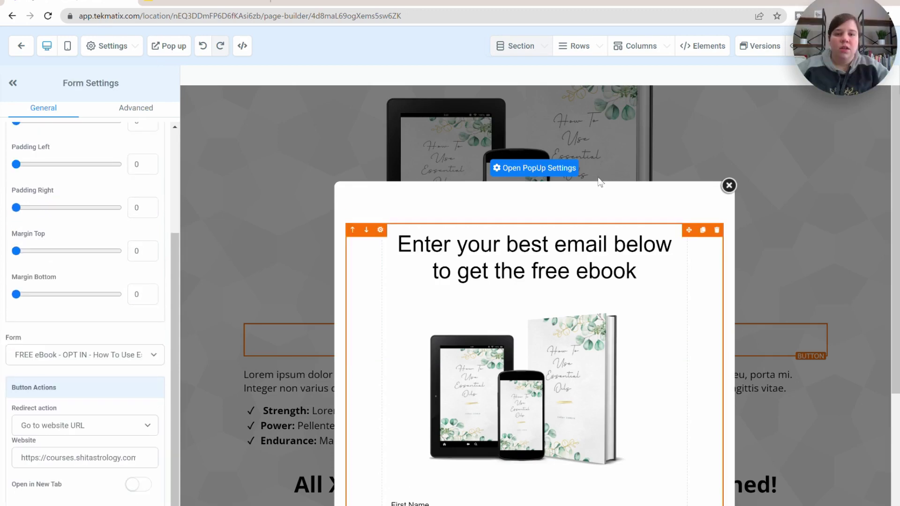
pyautogui.scroll(-3, 368, 298)
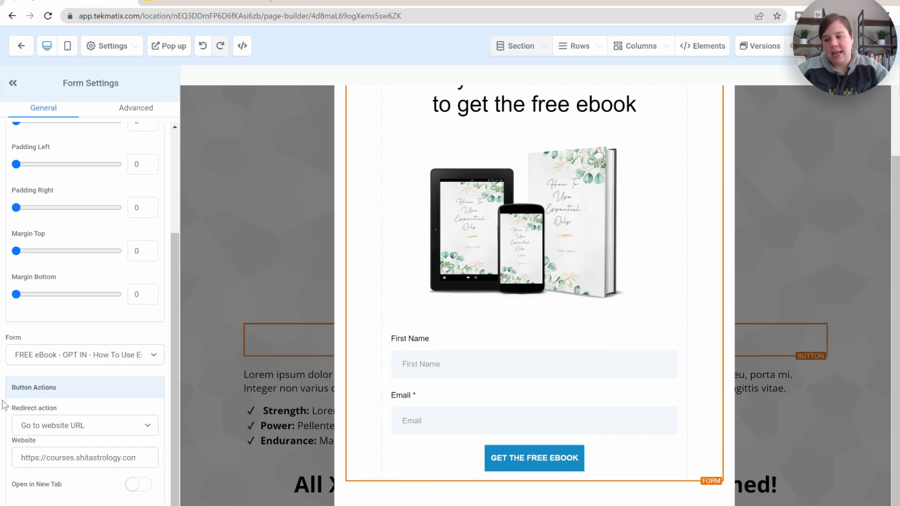
pyautogui.click(64, 425)
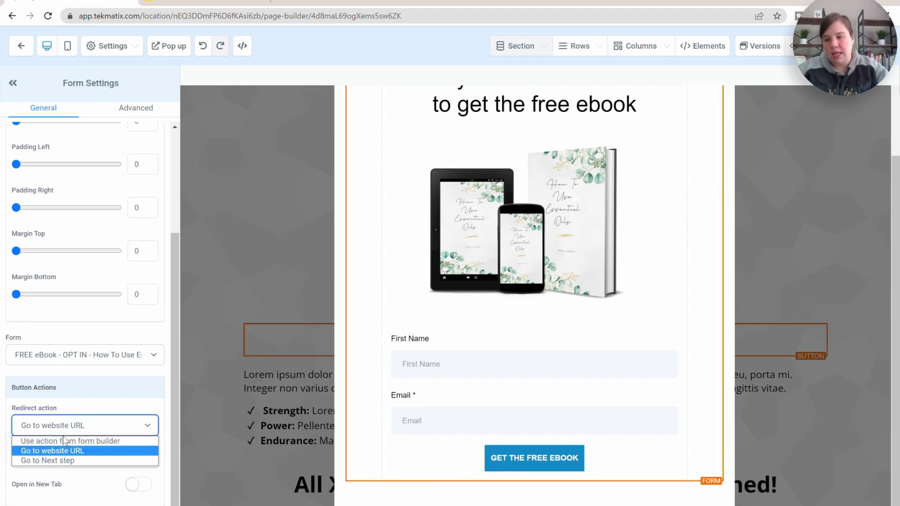
pyautogui.click(61, 461)
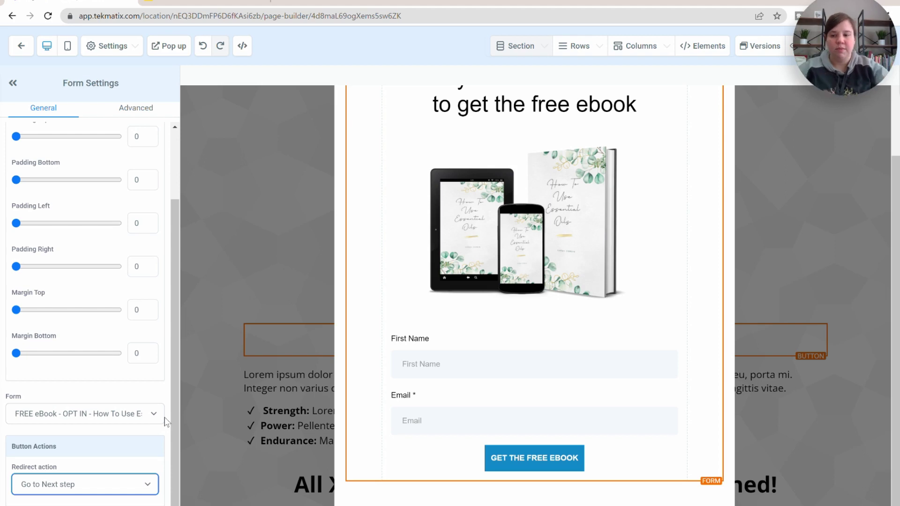
pyautogui.scroll(2, 24, 274)
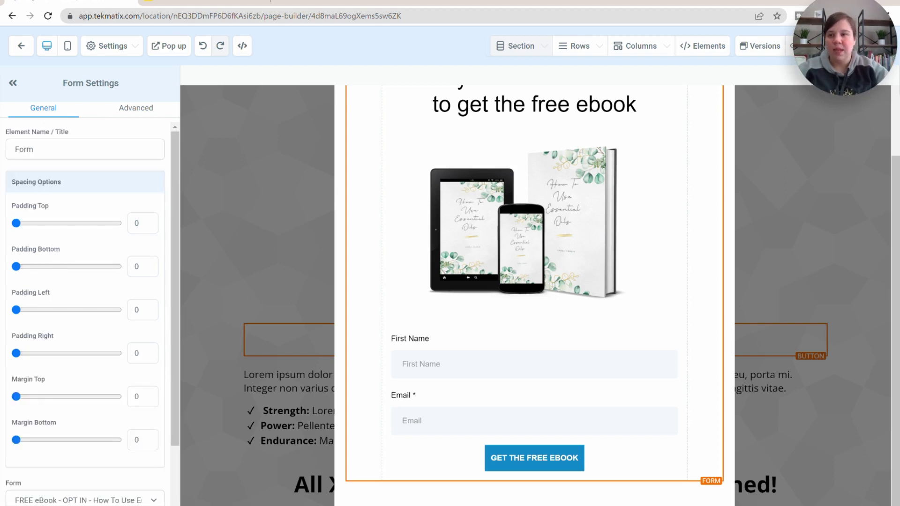
# Step: Leave the page editor and check the opt-in step's URL
pyautogui.click(21, 48)
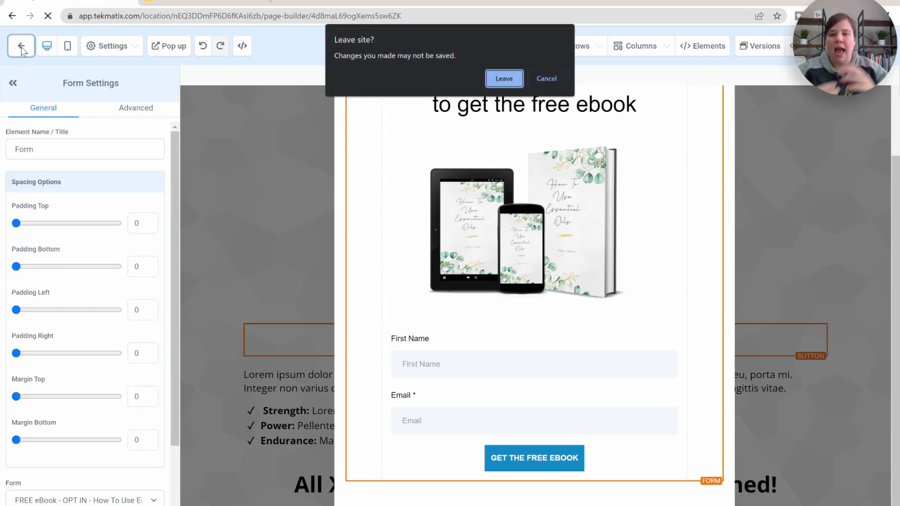
pyautogui.click(504, 80)
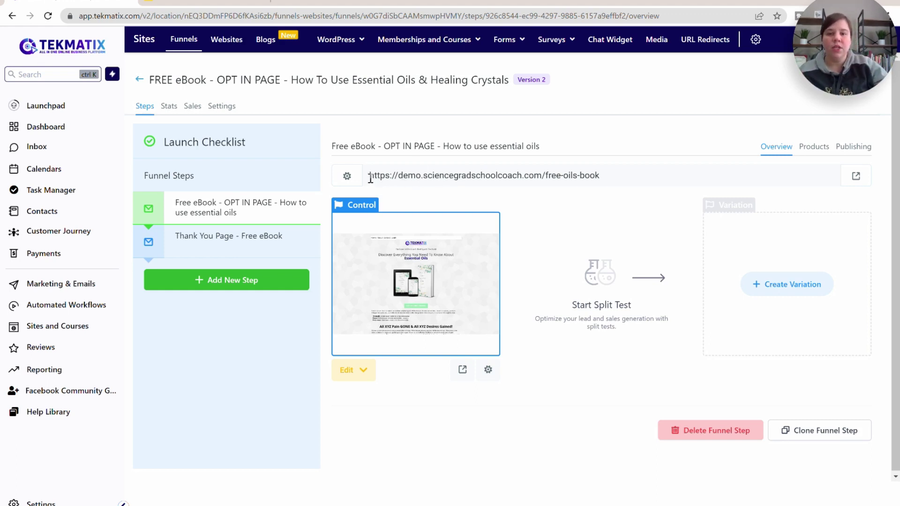
pyautogui.moveTo(370, 178); pyautogui.dragTo(635, 177)
pyautogui.click(635, 176)
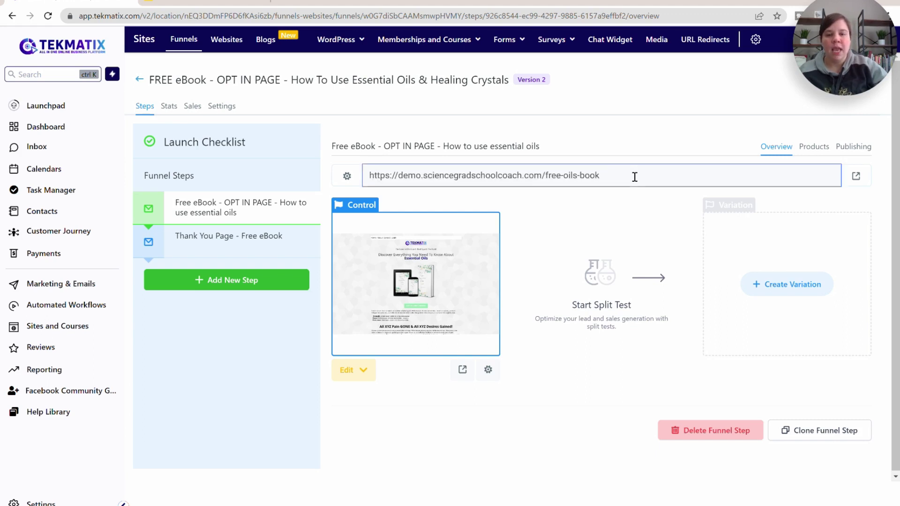
# Step: Check the Thank You Page step's URL, then return to the opt-in step's demo.sciencegradschoolcoach.com/free-oils-book address
pyautogui.click(195, 238)
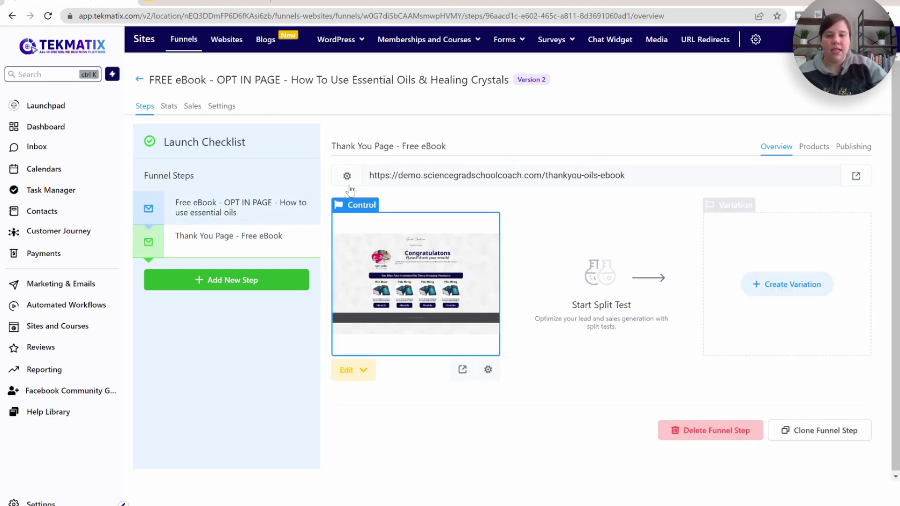
pyautogui.moveTo(369, 176); pyautogui.dragTo(685, 164)
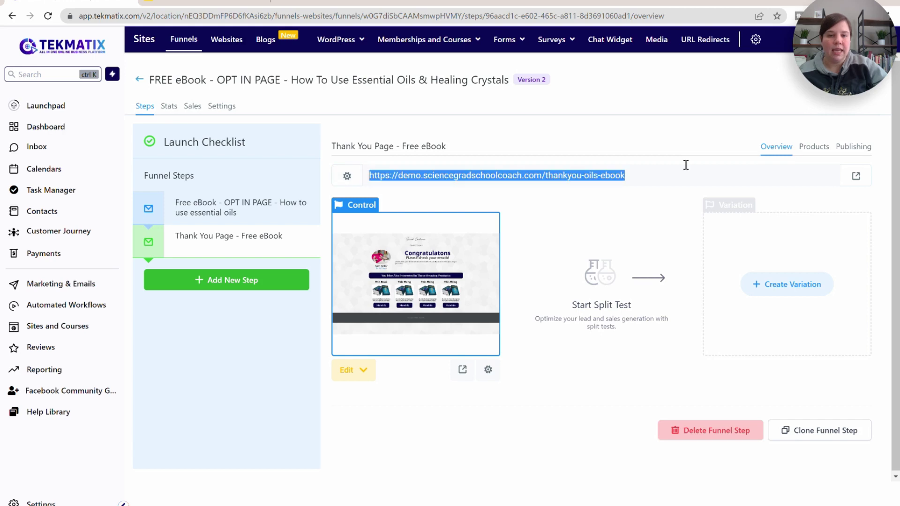
pyautogui.click(560, 176)
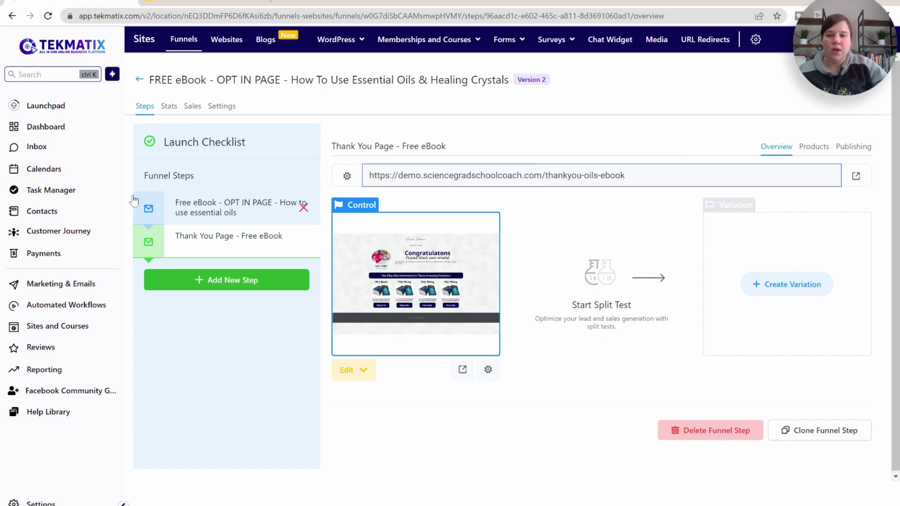
pyautogui.click(188, 214)
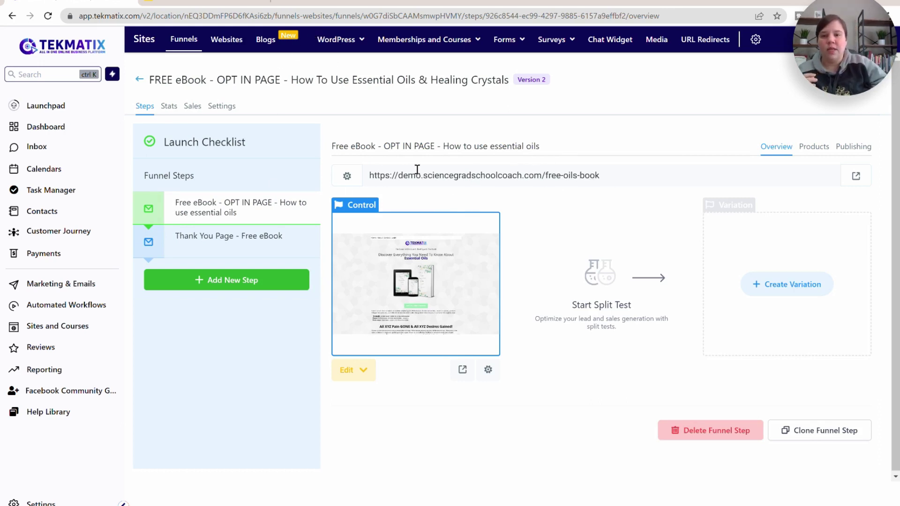
pyautogui.moveTo(424, 176); pyautogui.dragTo(400, 175)
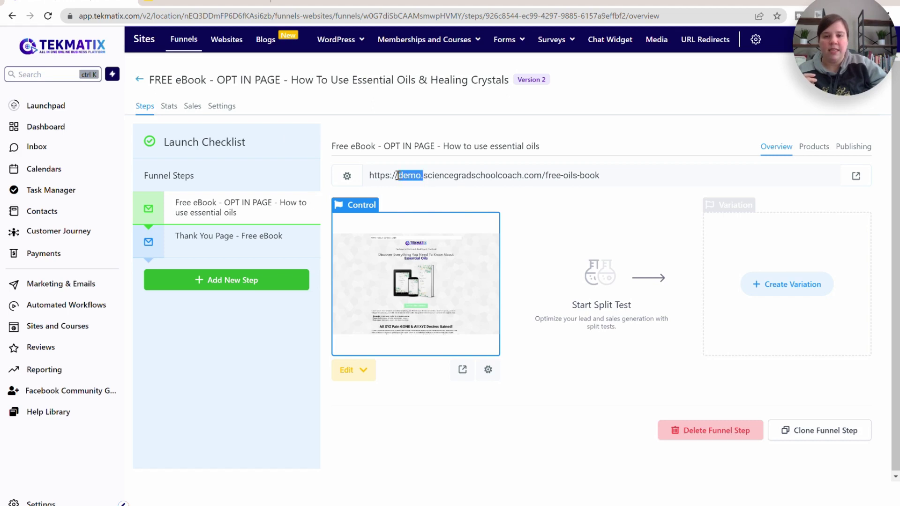
# Step: Set the funnel's domain to researchmasteryacademy.com in Settings, save, and confirm the change
pyautogui.click(220, 106)
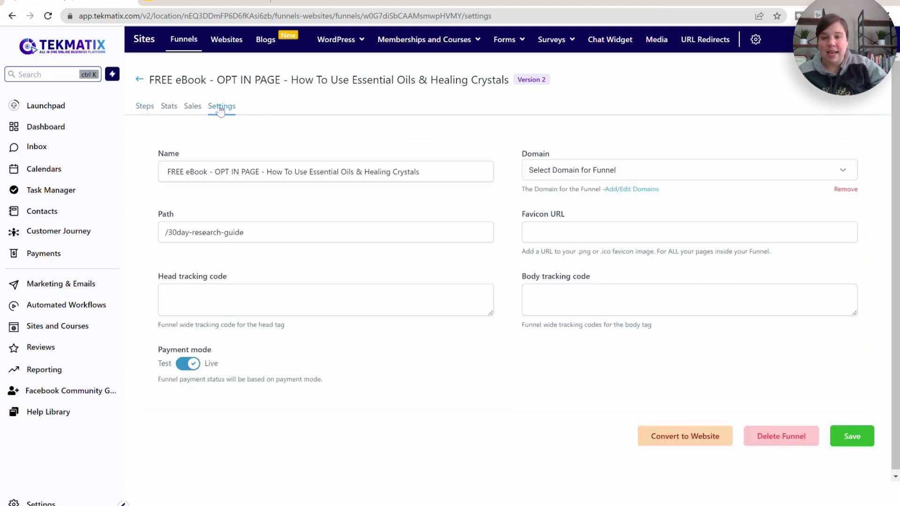
pyautogui.click(844, 173)
pyautogui.click(613, 196)
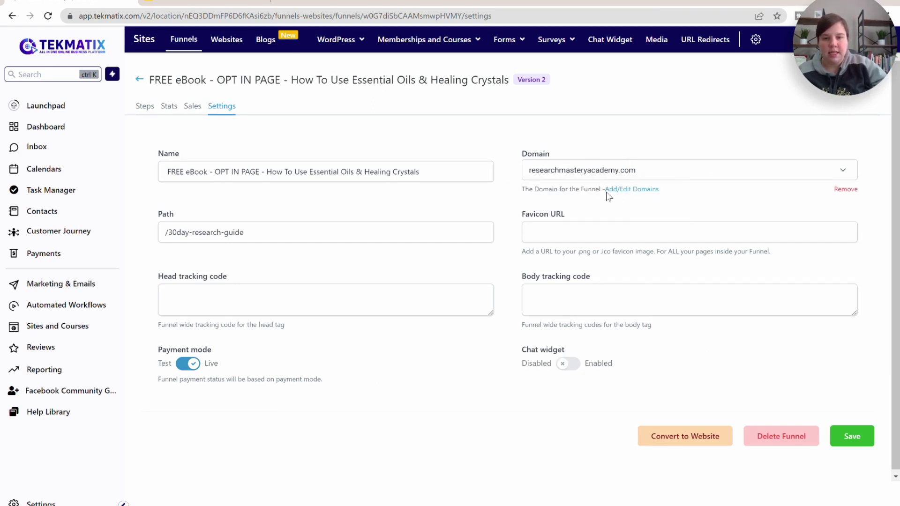
pyautogui.click(847, 439)
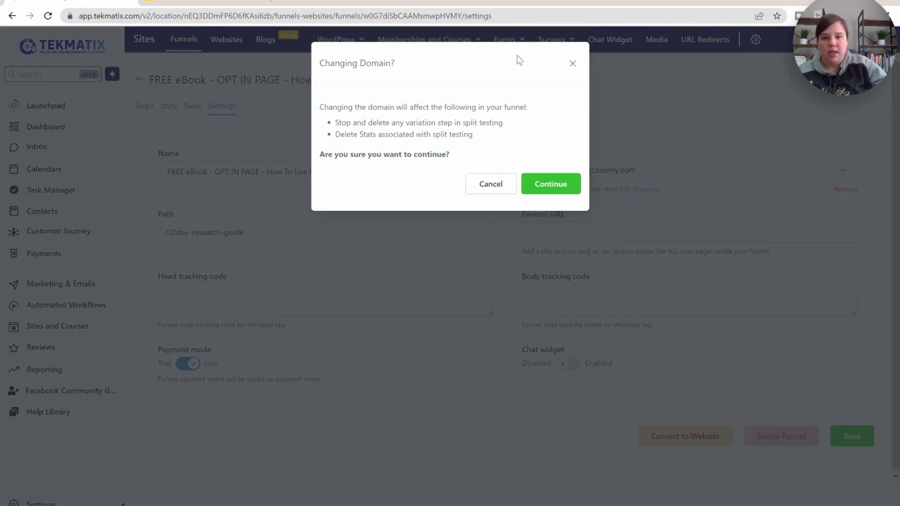
pyautogui.click(548, 184)
pyautogui.moveTo(370, 176); pyautogui.dragTo(585, 175)
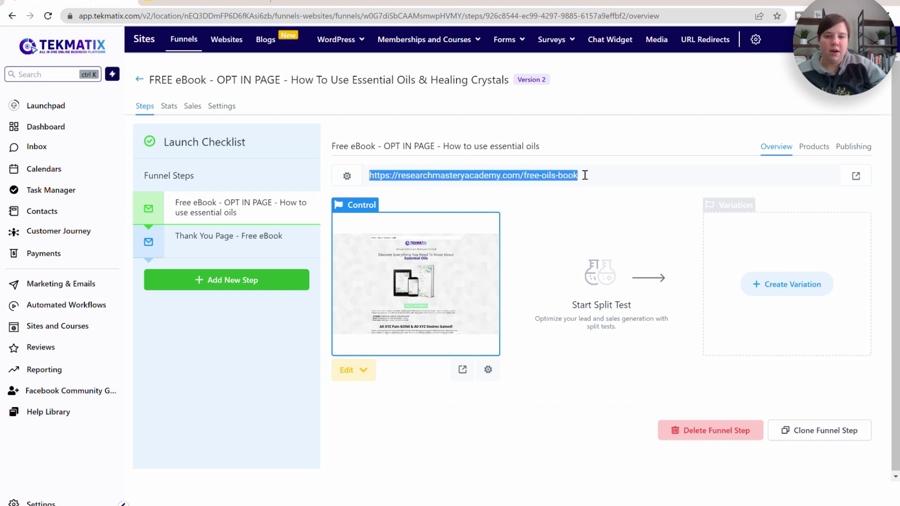
# Step: Replace the opt-in step path /free-oils-book with EssentialOils and update the step
pyautogui.click(585, 175)
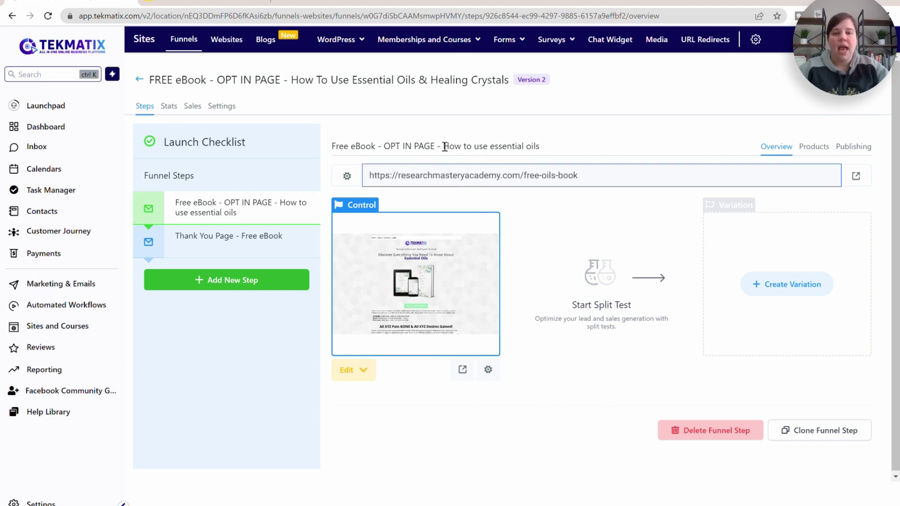
pyautogui.click(342, 177)
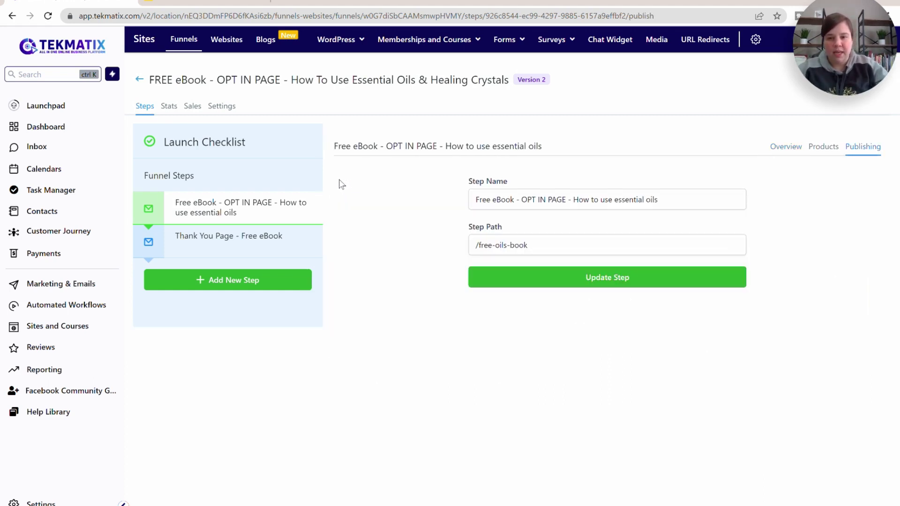
pyautogui.moveTo(548, 242); pyautogui.dragTo(478, 248)
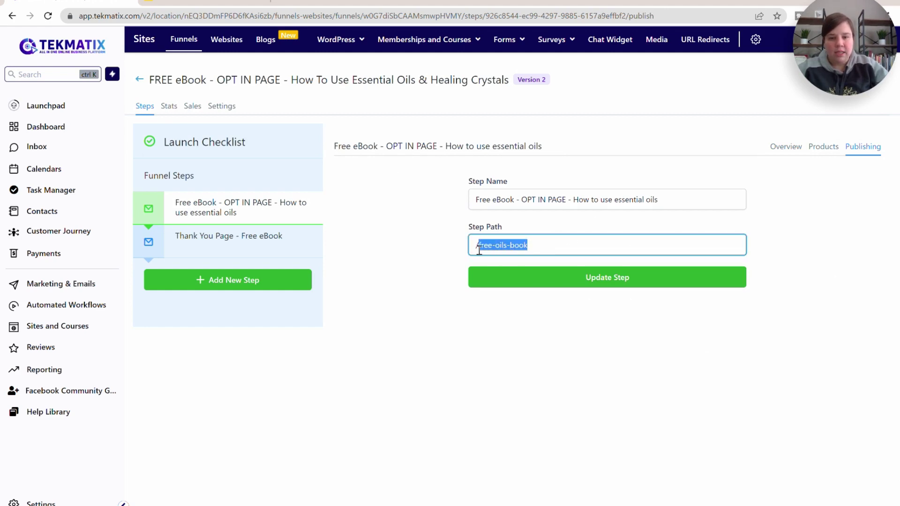
pyautogui.write('EssentialOils')
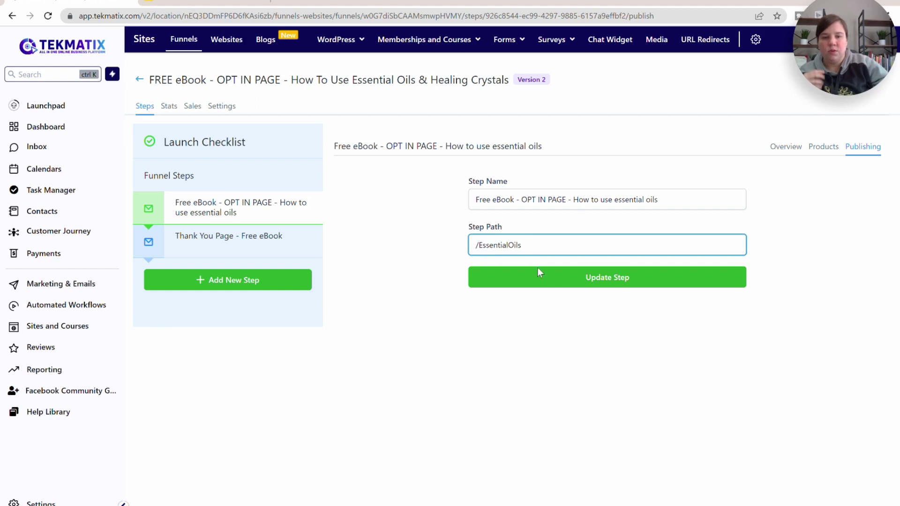
pyautogui.click(540, 274)
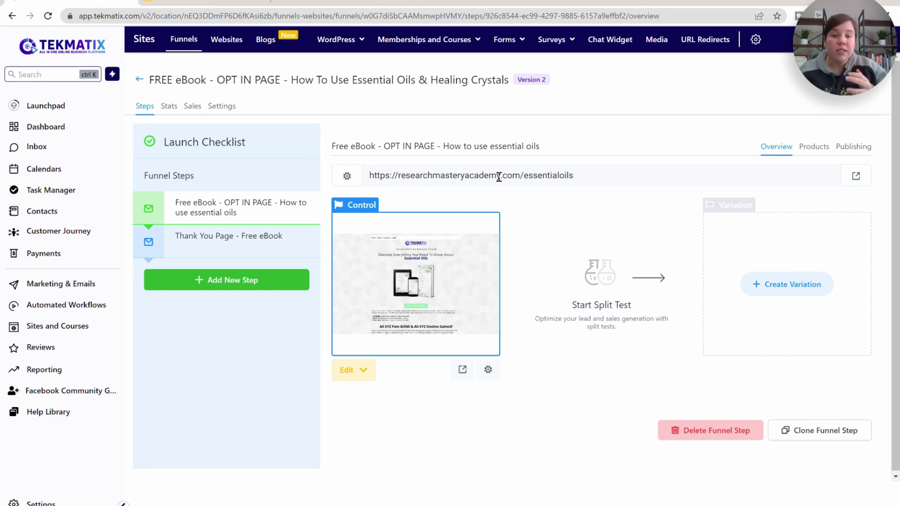
pyautogui.click(282, 3)
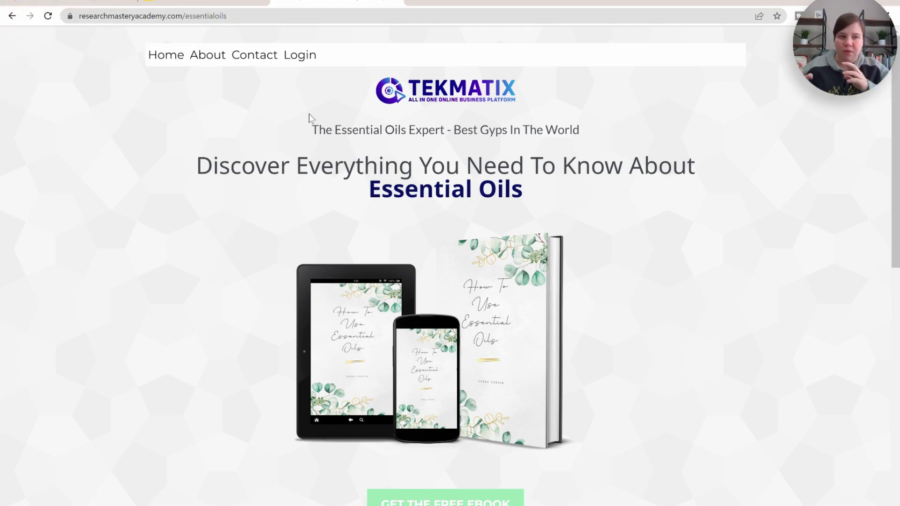
pyautogui.click(75, 2)
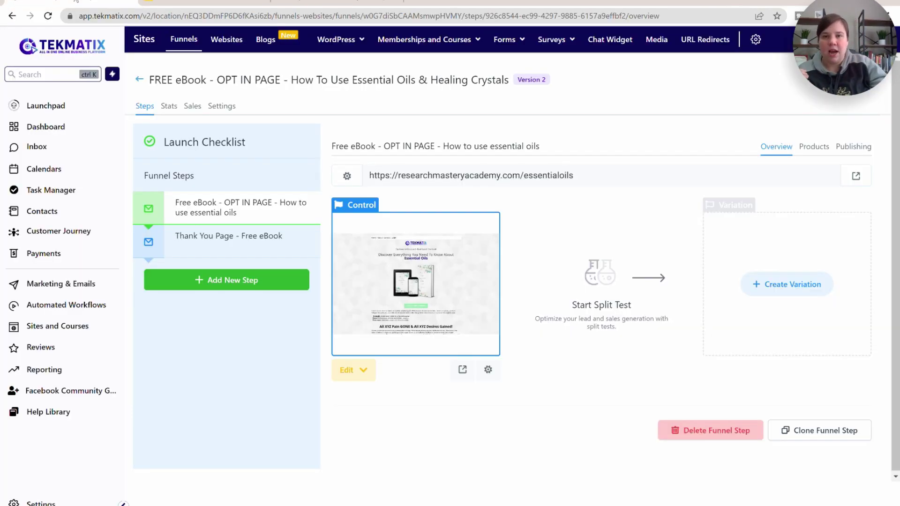
# Step: Open the Science Grad School Coach website and confirm the Home page path is /home
pyautogui.click(222, 42)
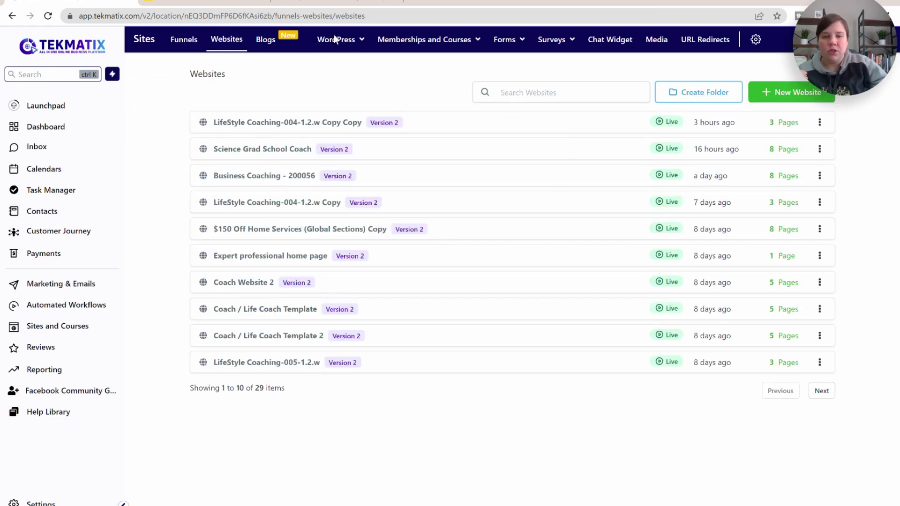
pyautogui.click(241, 149)
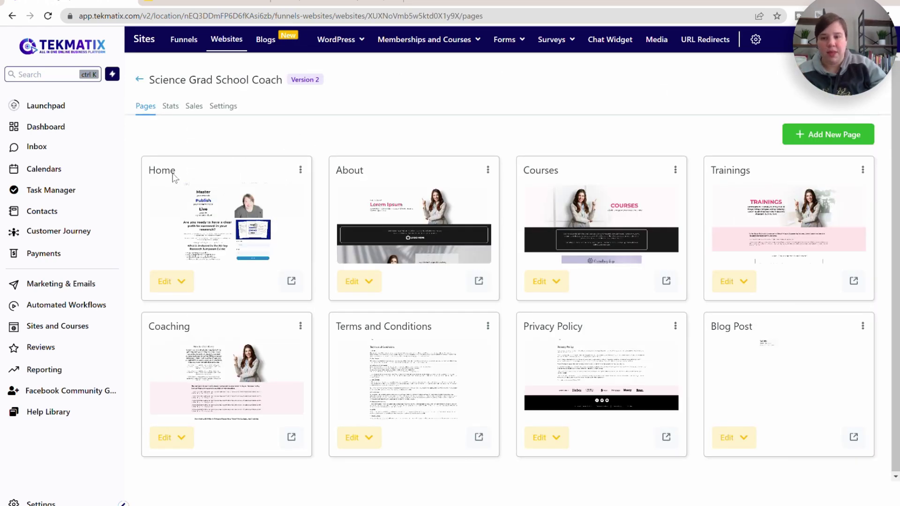
pyautogui.click(300, 170)
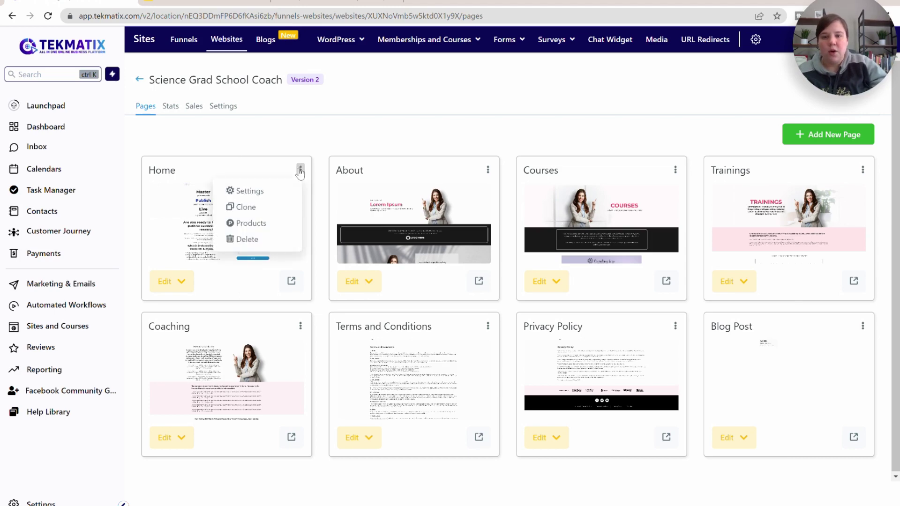
pyautogui.click(261, 197)
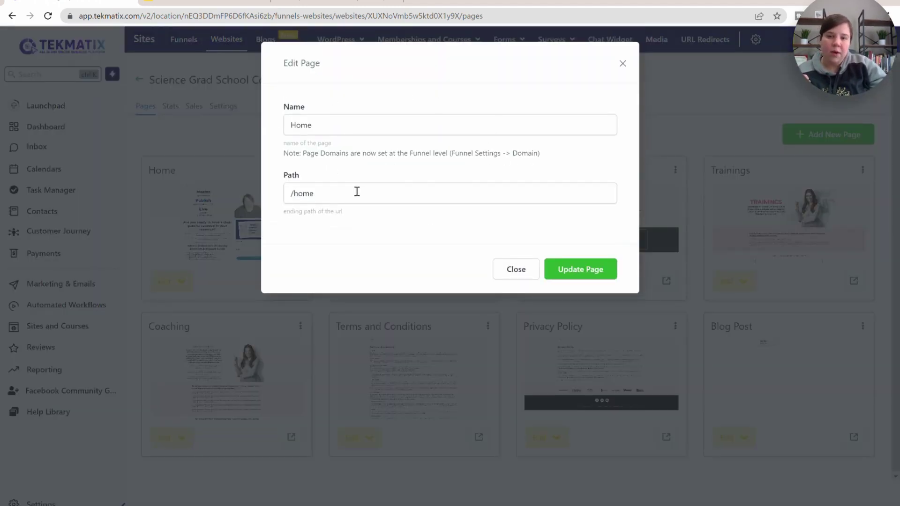
pyautogui.moveTo(295, 196); pyautogui.dragTo(347, 191)
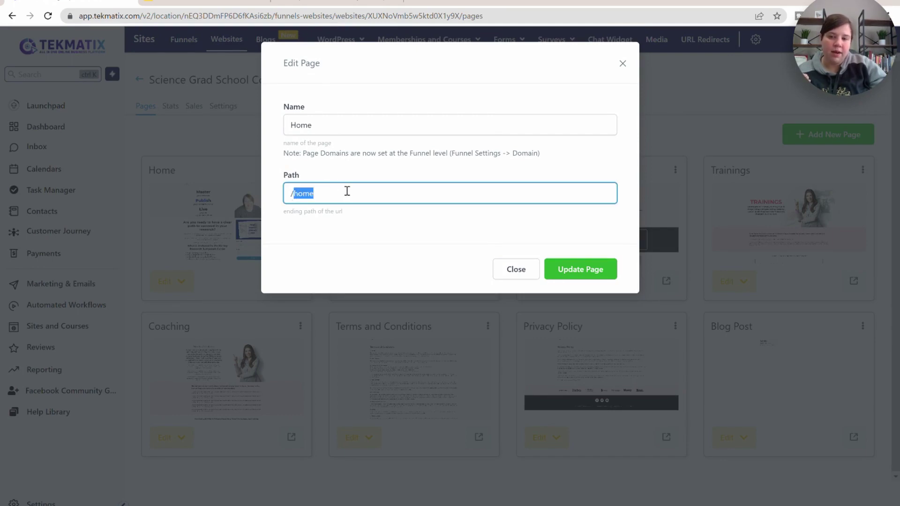
pyautogui.click(599, 268)
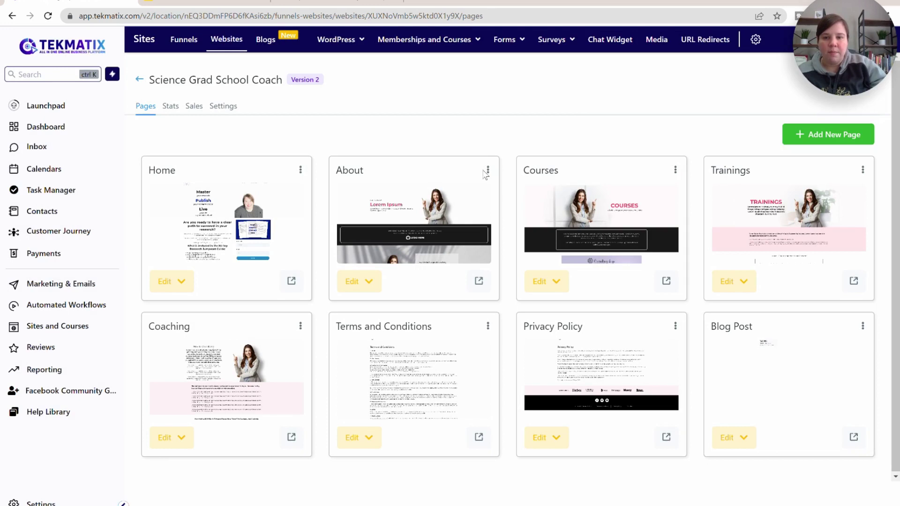
# Step: Check the About page path is /about without changes, then go to the website's settings
pyautogui.click(488, 171)
pyautogui.click(488, 172)
pyautogui.click(488, 171)
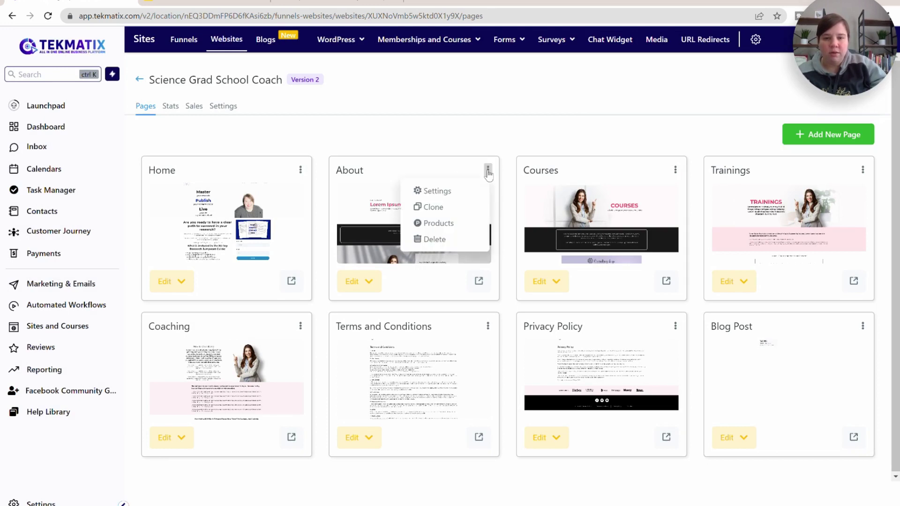
pyautogui.click(449, 193)
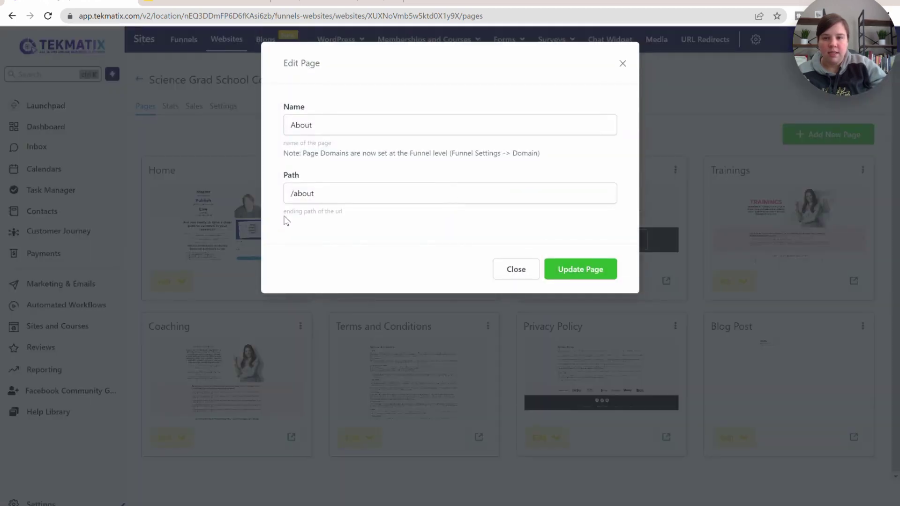
pyautogui.click(622, 64)
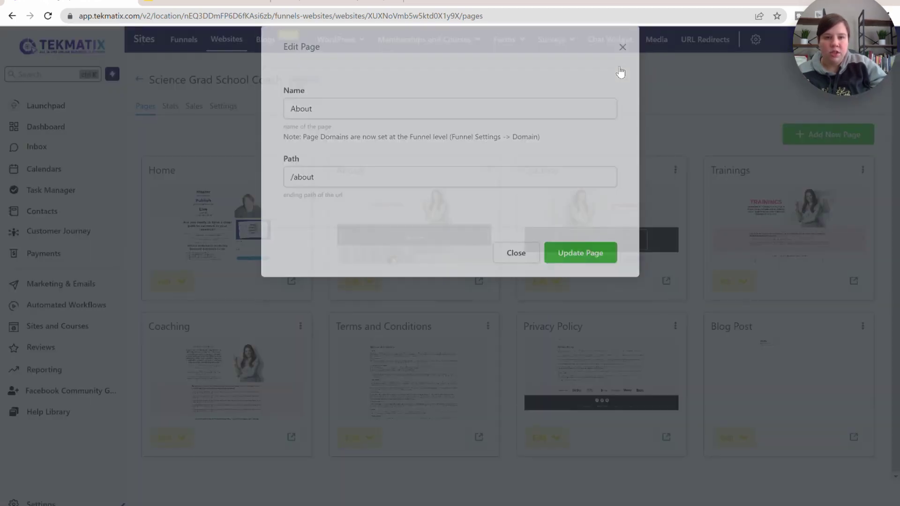
pyautogui.click(220, 108)
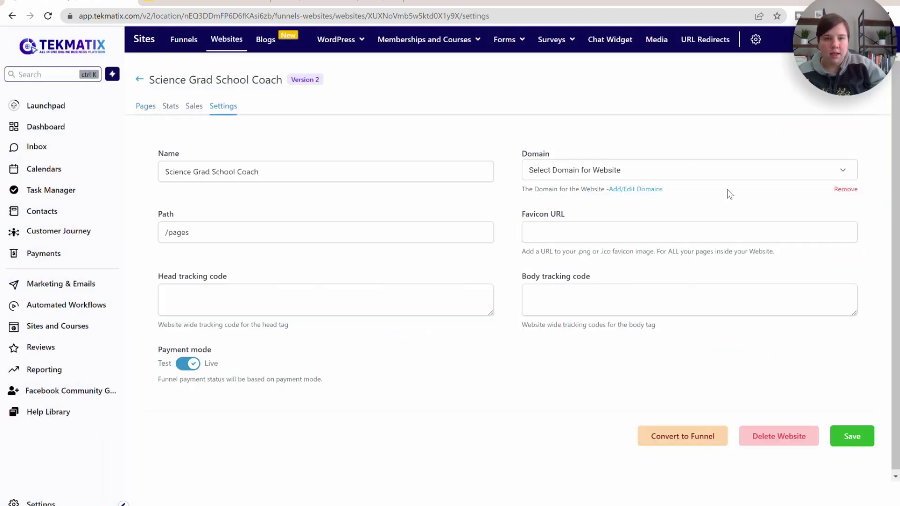
# Step: Confirm the domain demo.sciencegradschoolcoach.com and load its live /home page in the browser
pyautogui.click(684, 171)
pyautogui.click(684, 171)
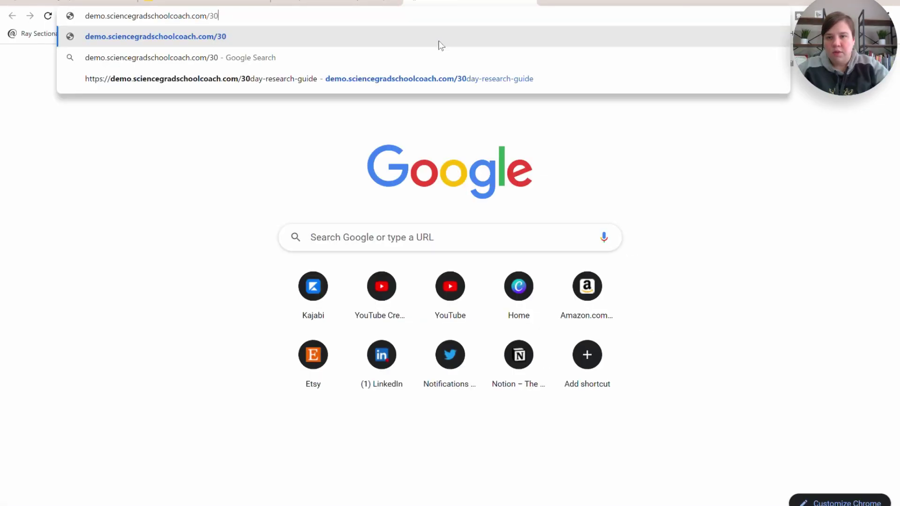
pyautogui.press('BackSpace')
pyautogui.press('BackSpace')
pyautogui.write('home')
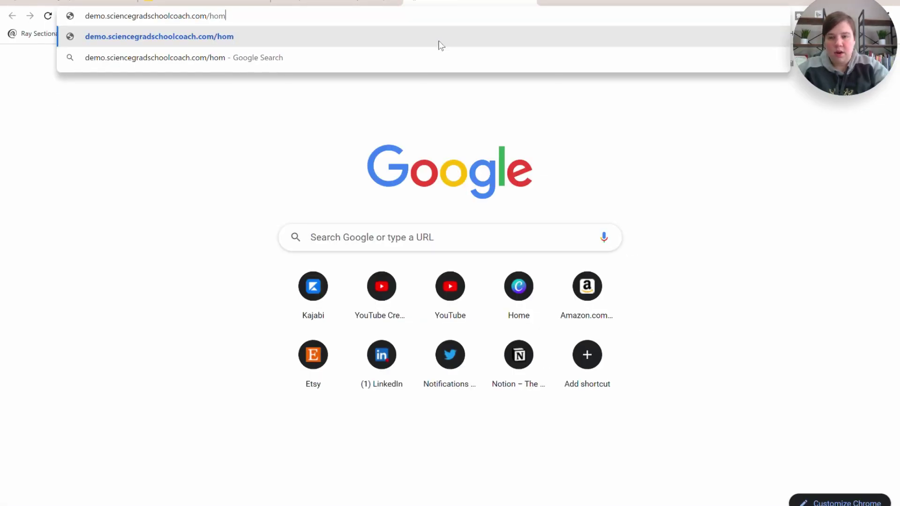
pyautogui.press('Return')
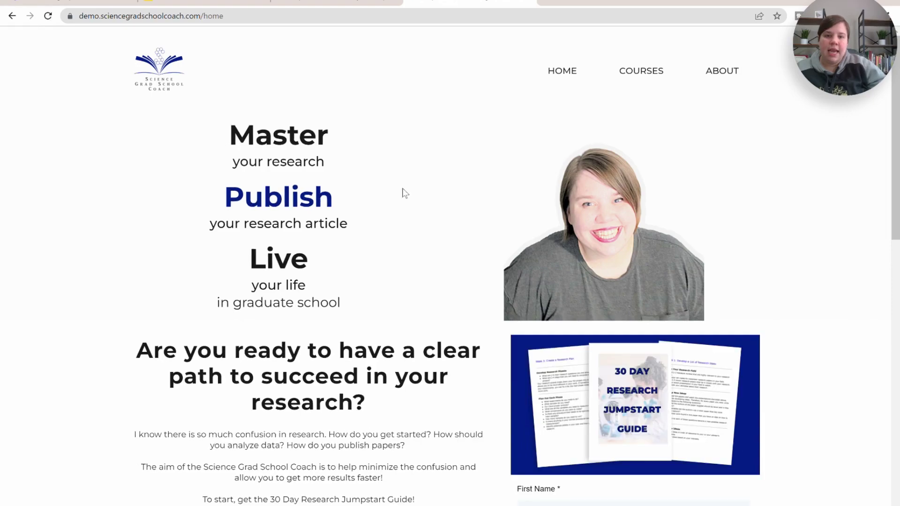
# Step: Scroll through the live Home page and return to the website's pages list
pyautogui.scroll(-12, 442, 255)
pyautogui.scroll(7, 442, 257)
pyautogui.scroll(5, 442, 257)
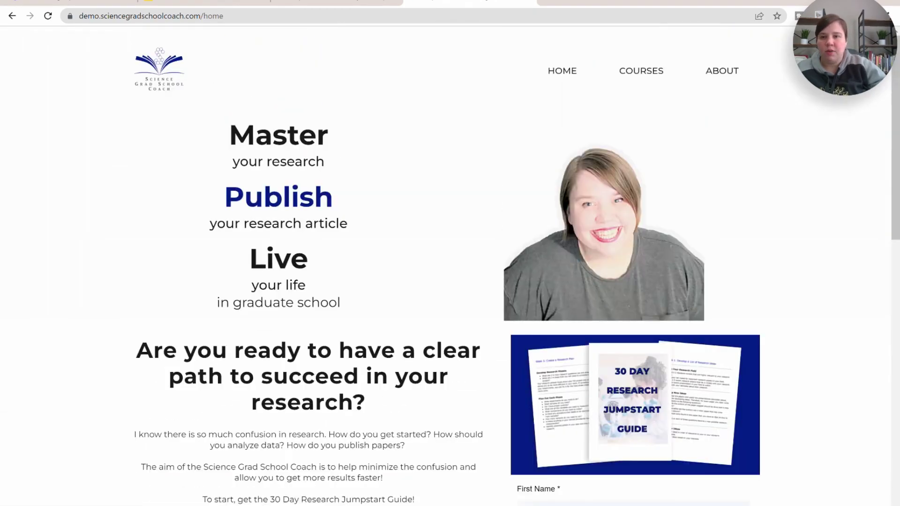
pyautogui.click(93, 3)
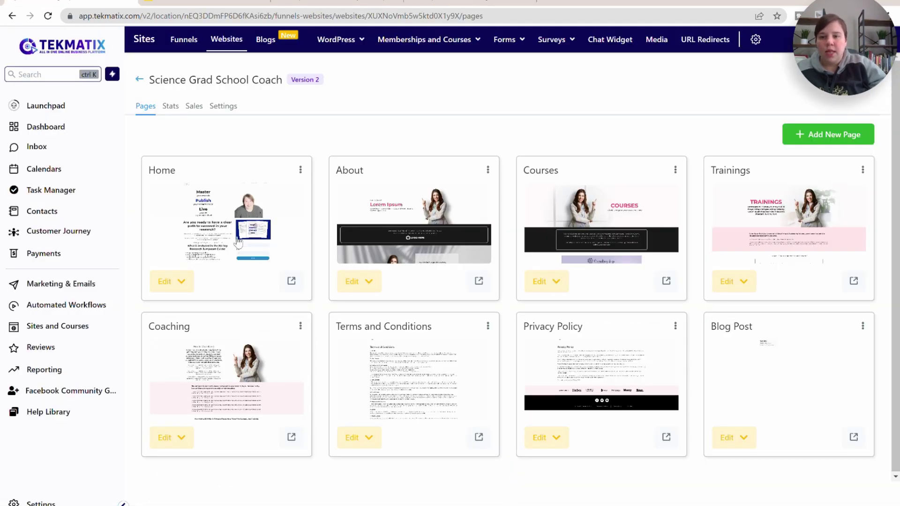